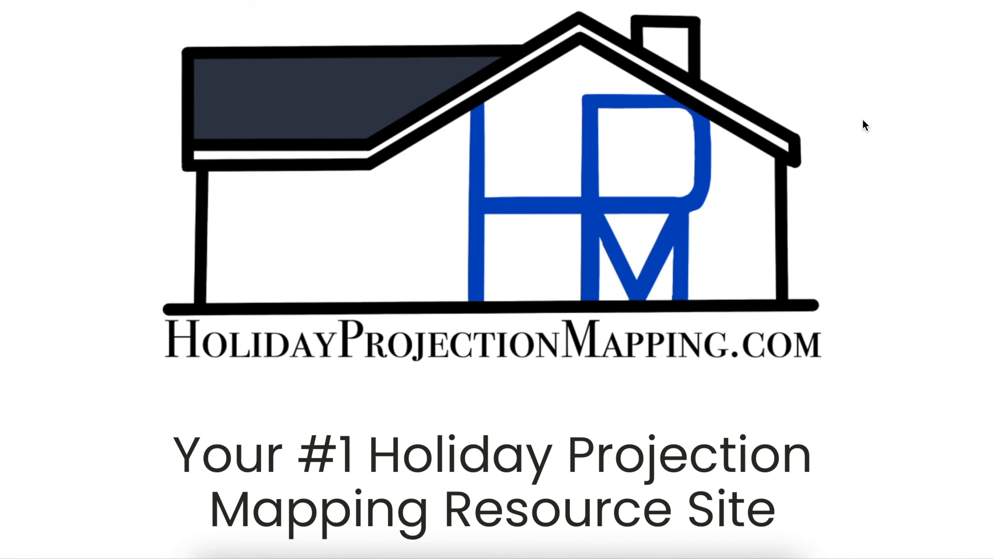
# - Open the Inspiration page among the Holiday Projection Mapping site's resources and look through it
pyautogui.scroll(4, 863, 120)
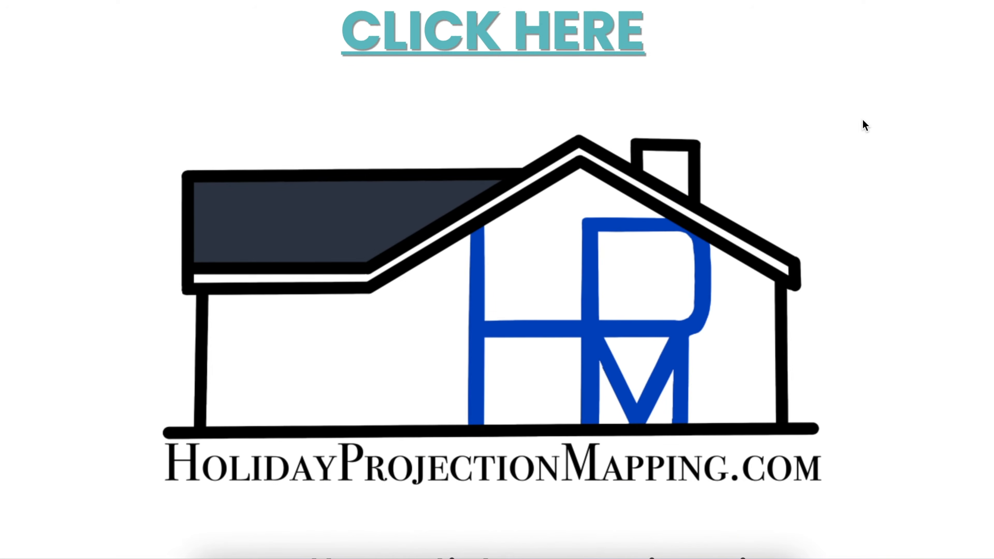
pyautogui.scroll(4, 863, 119)
pyautogui.moveTo(394, 46)
pyautogui.moveTo(489, 46)
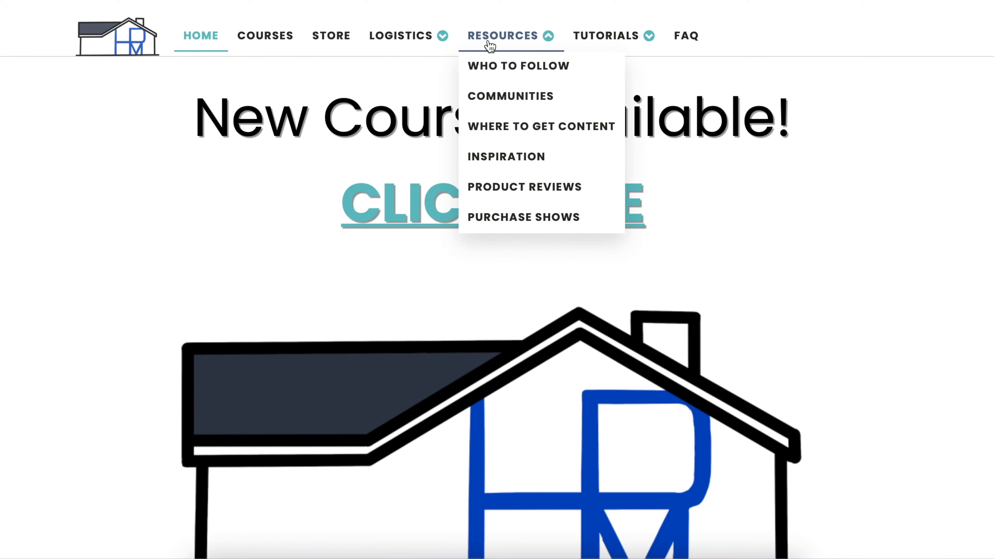
pyautogui.moveTo(586, 49)
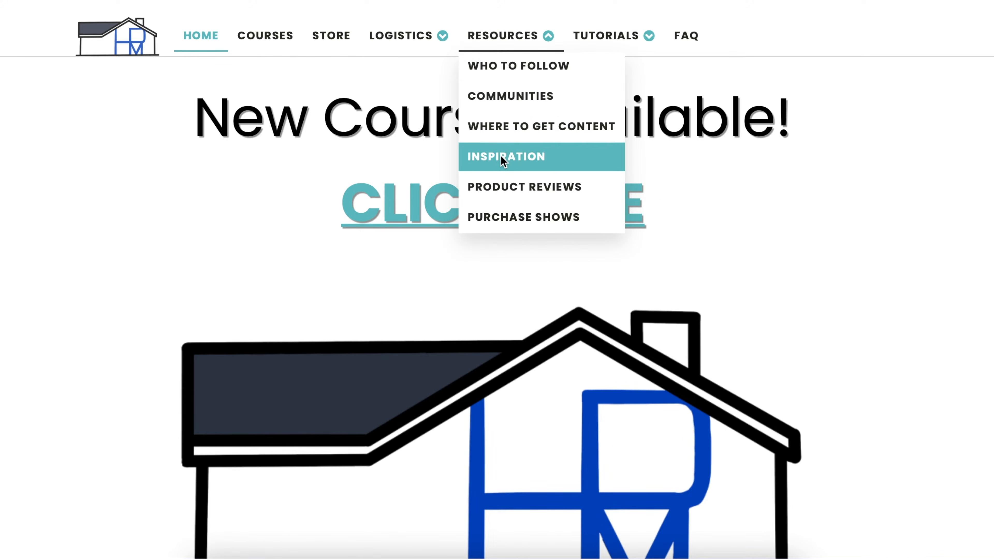
pyautogui.click(501, 156)
pyautogui.scroll(-7, 614, 199)
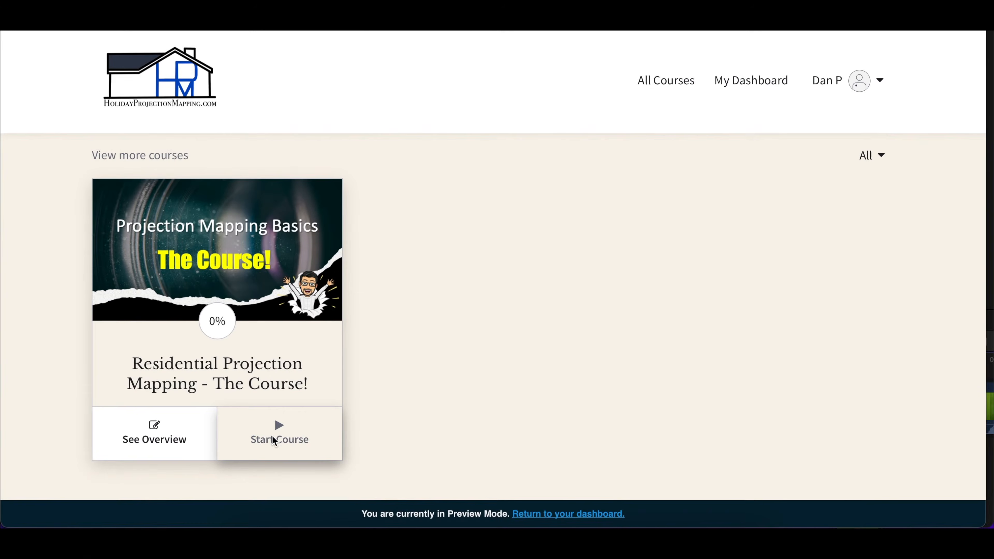
# - Start the Residential Projection Mapping course and look through its list of lesson sections
pyautogui.click(273, 439)
pyautogui.scroll(-2, 256, 352)
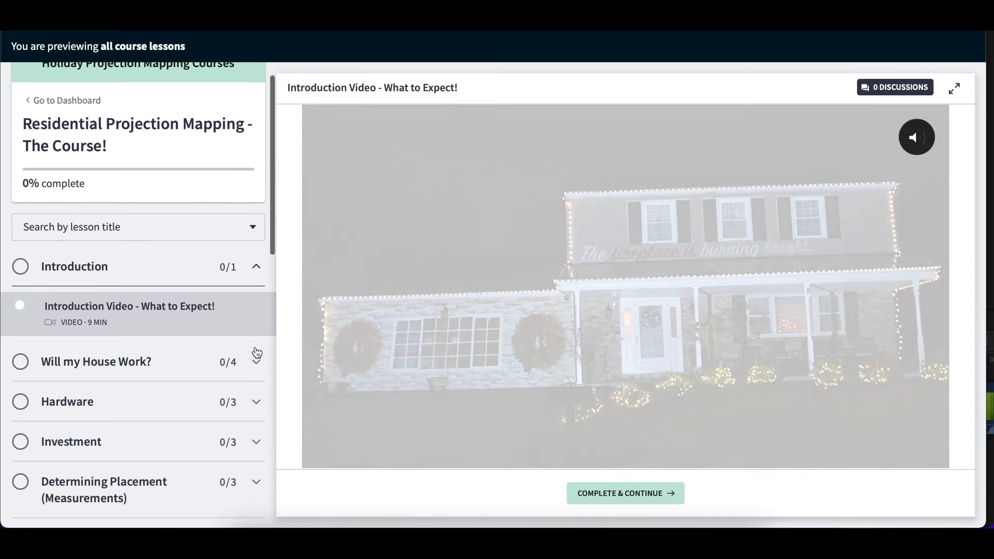
pyautogui.scroll(-4, 256, 353)
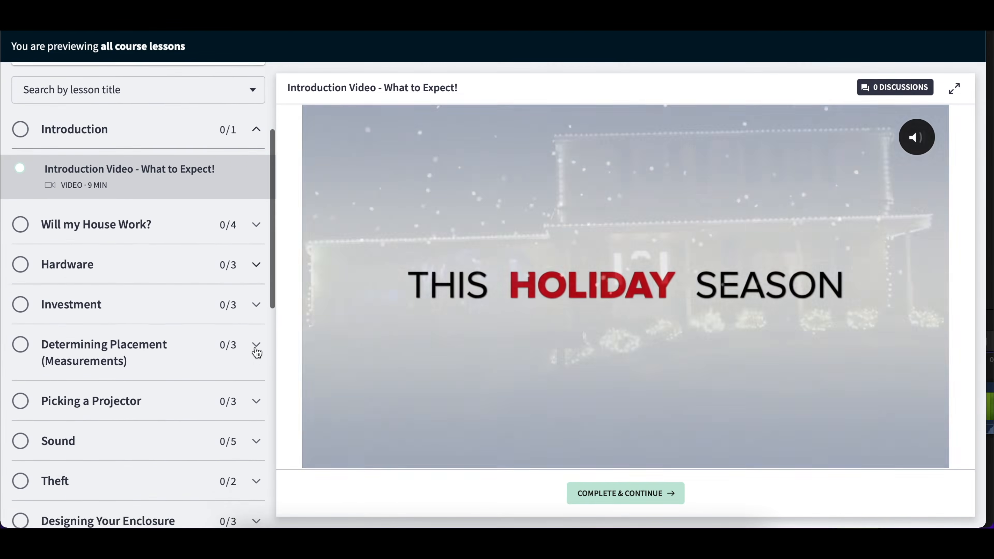
pyautogui.scroll(-6, 256, 352)
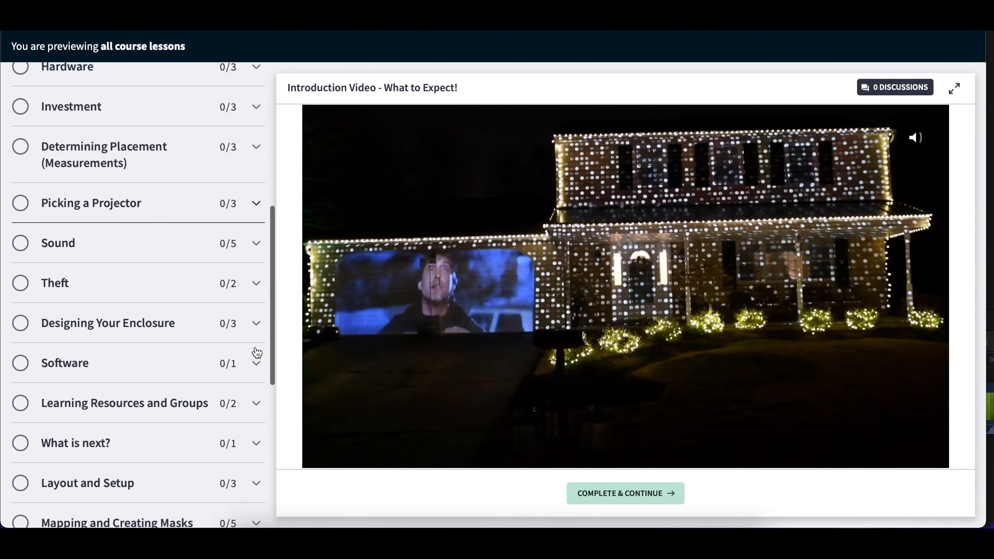
pyautogui.scroll(-2, 256, 353)
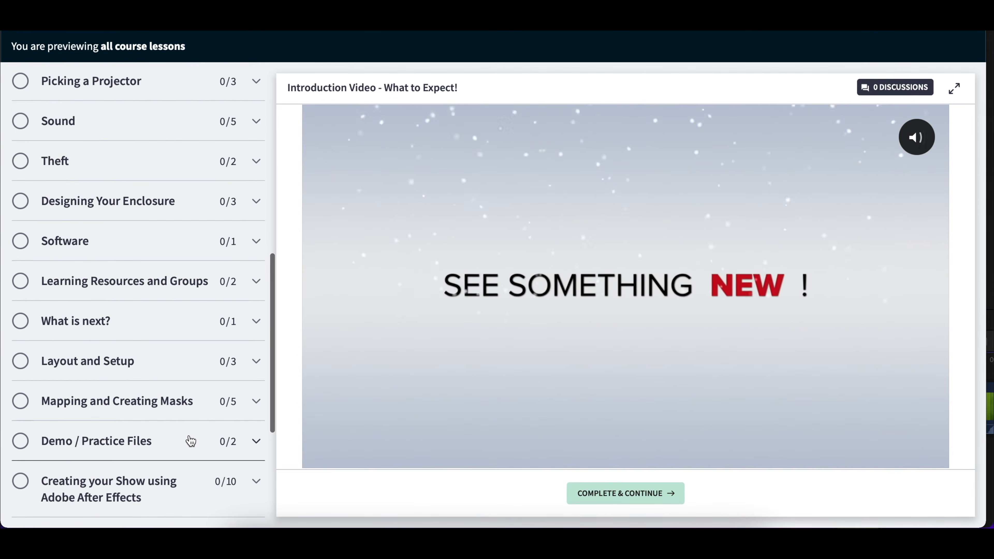
# - Open the Mask PNG Files lesson in the Demo / Practice Files section
pyautogui.click(190, 440)
pyautogui.scroll(-2, 189, 447)
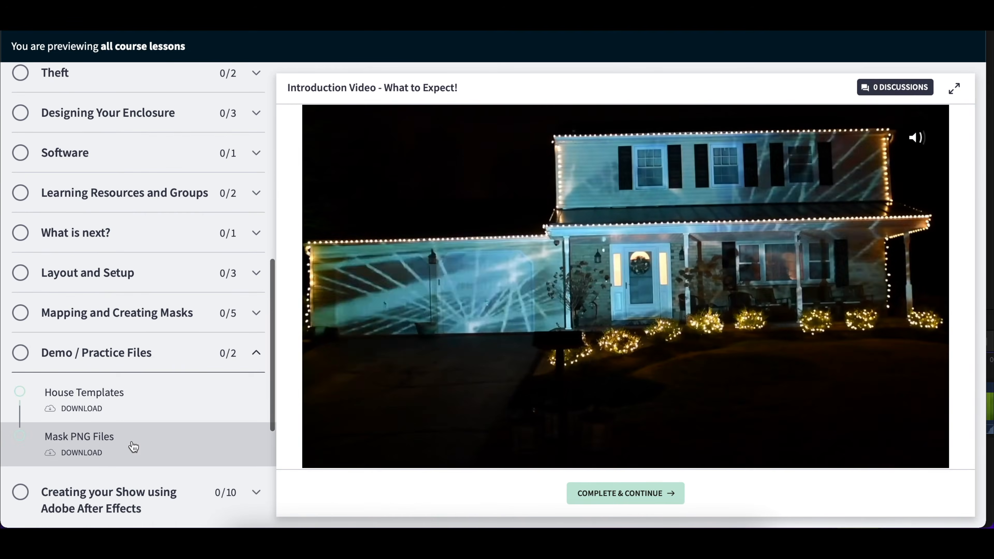
pyautogui.click(106, 454)
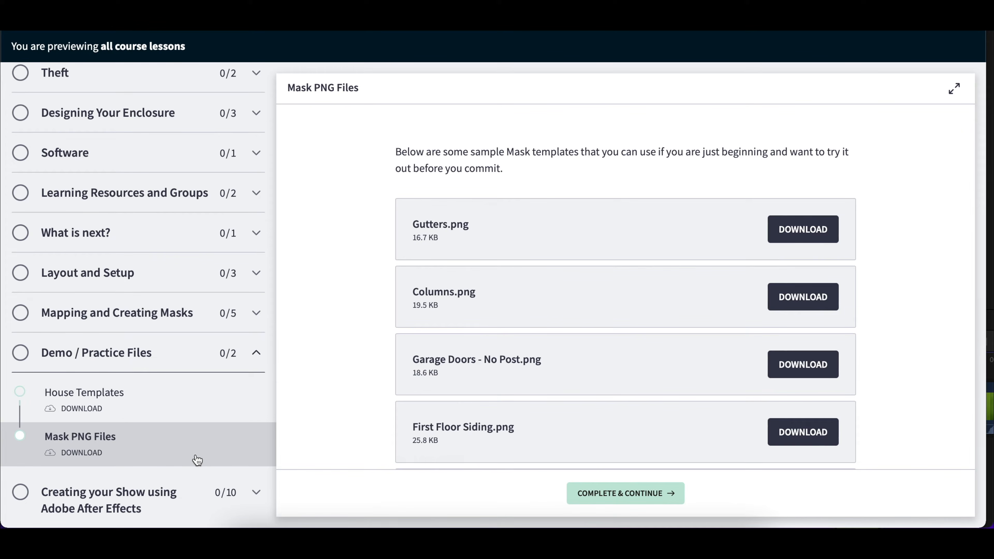
# - Open the "Mapping your House (demonstrated with Keynote)" lesson in the Mapping and Creating Masks section and preview its video
pyautogui.click(171, 303)
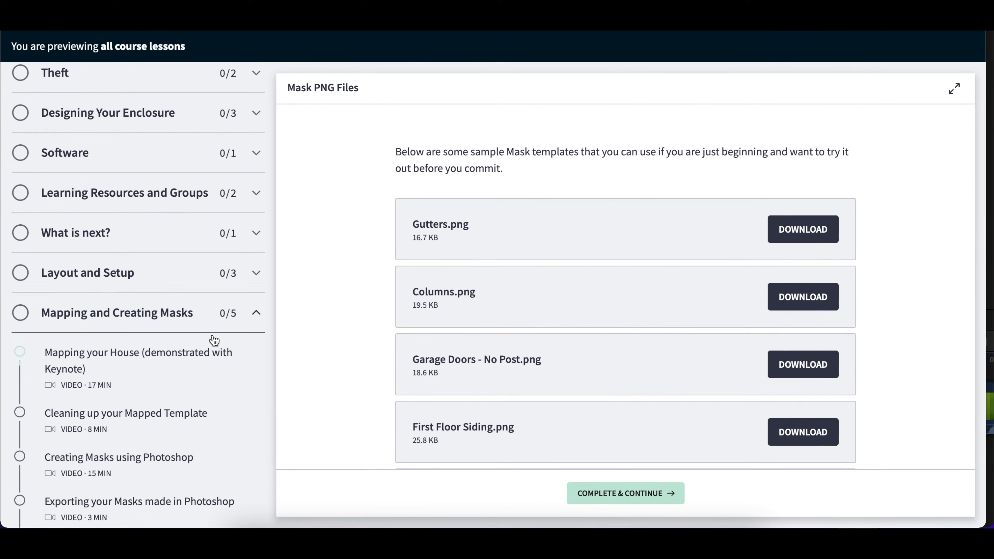
pyautogui.click(182, 362)
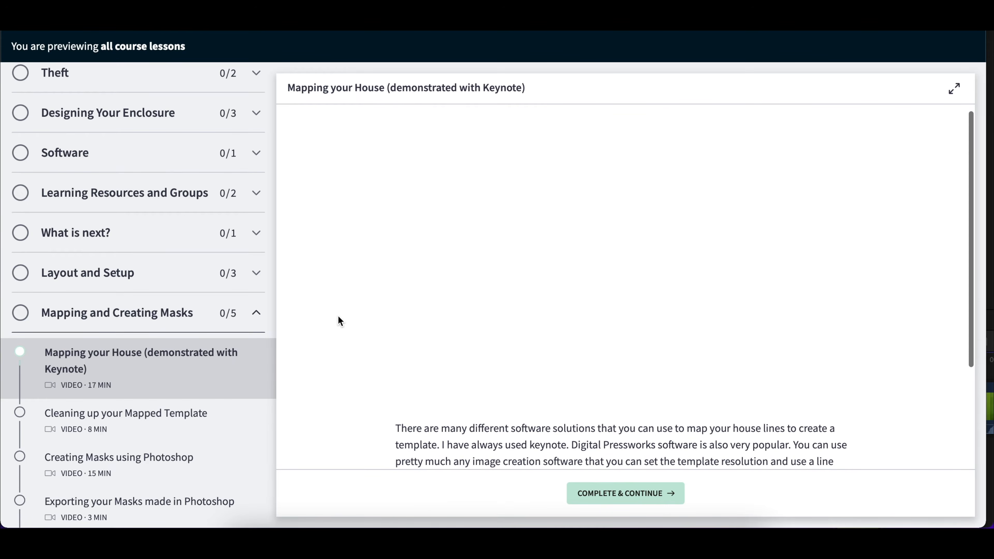
pyautogui.click(465, 314)
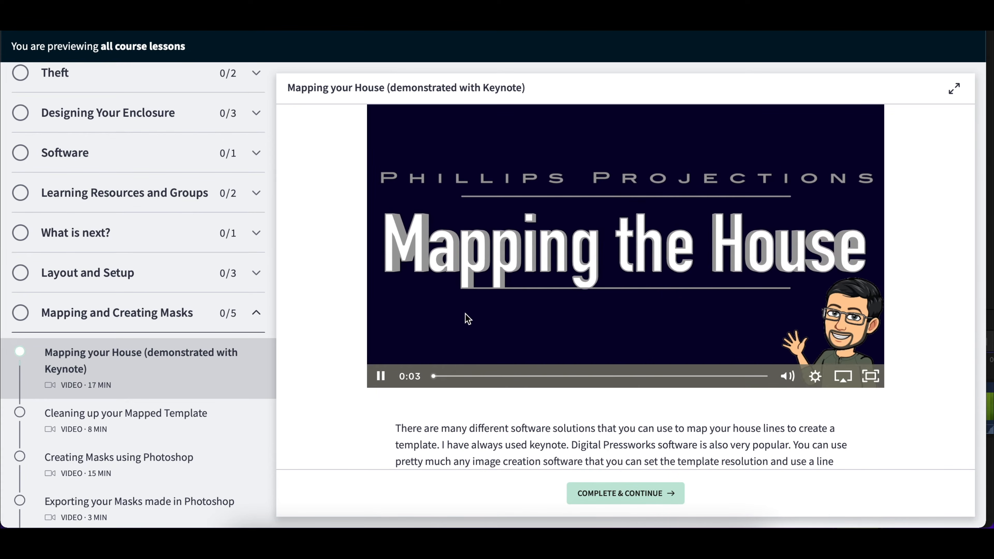
pyautogui.click(454, 329)
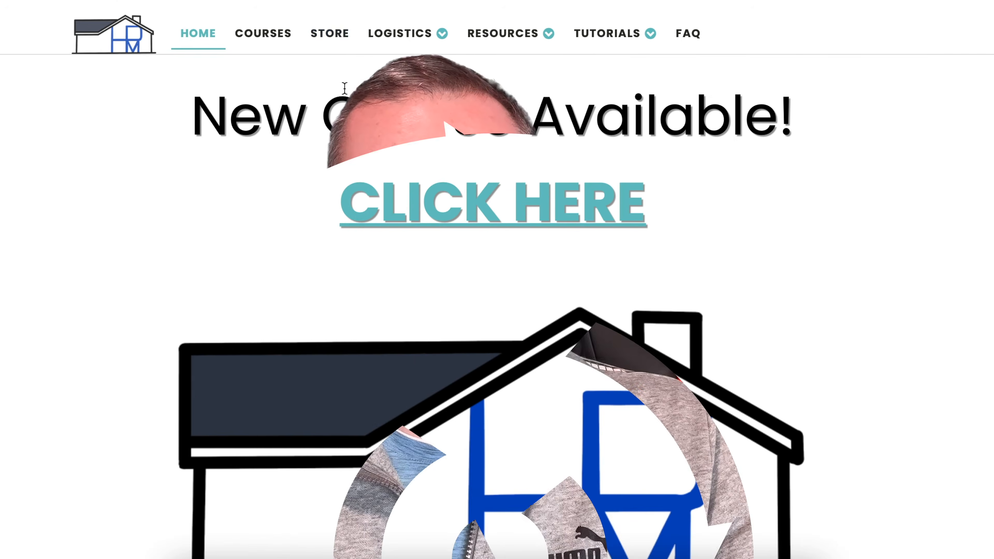
# - Open the site's store and bring up the Digital Gingerbread House Icing Pack listing
pyautogui.click(333, 31)
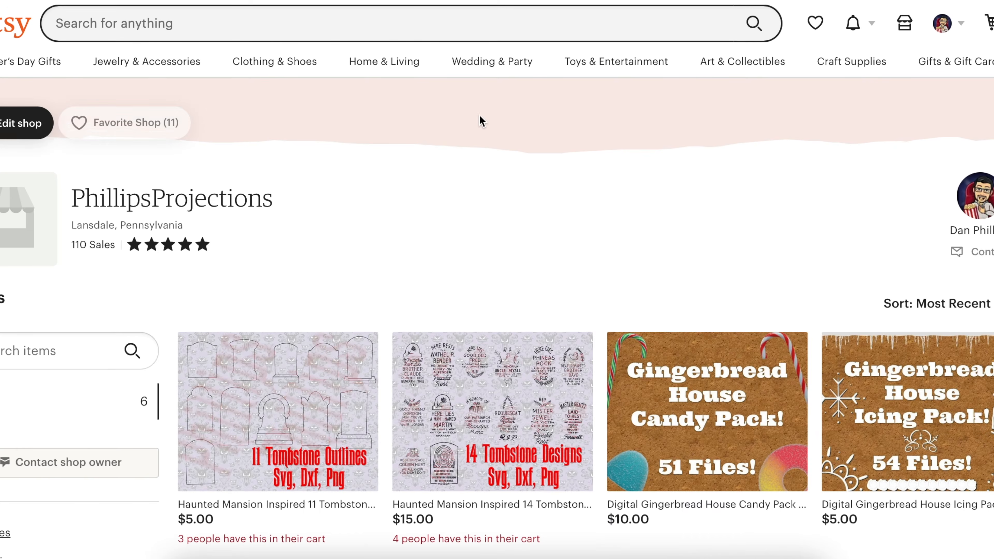
pyautogui.scroll(-5, 627, 260)
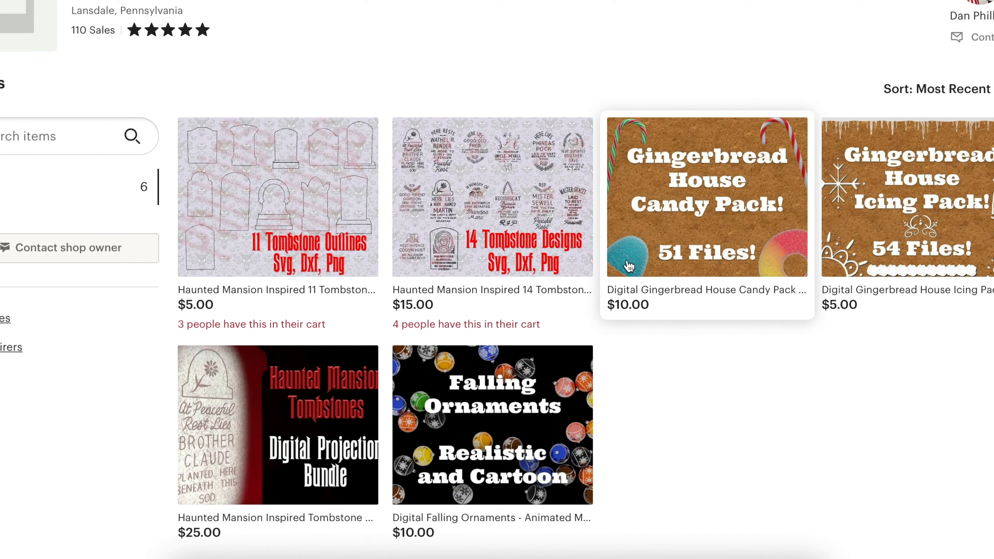
pyautogui.click(894, 196)
# - View several preview images of the gingerbread icing pack, including the snow ledges and embellishments
pyautogui.click(7, 133)
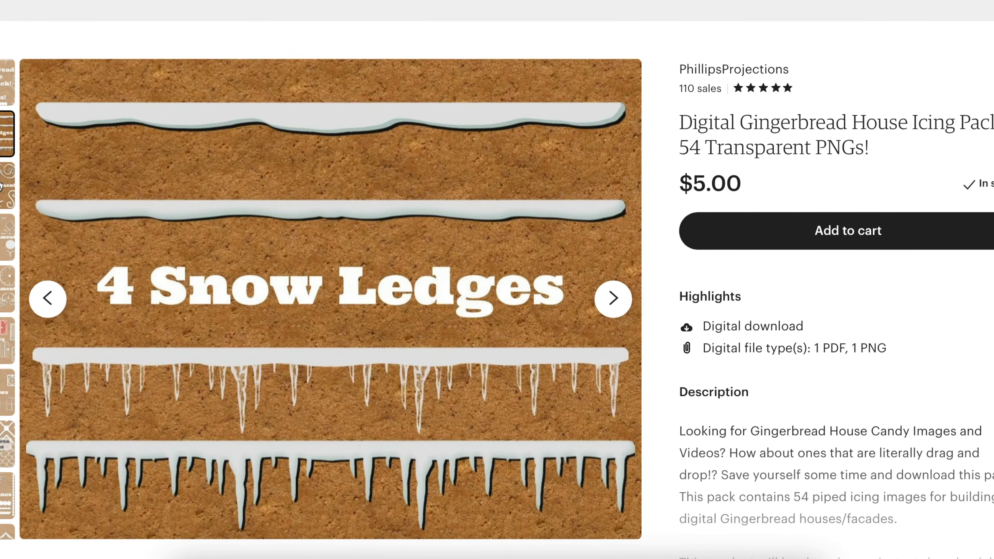
pyautogui.click(4, 186)
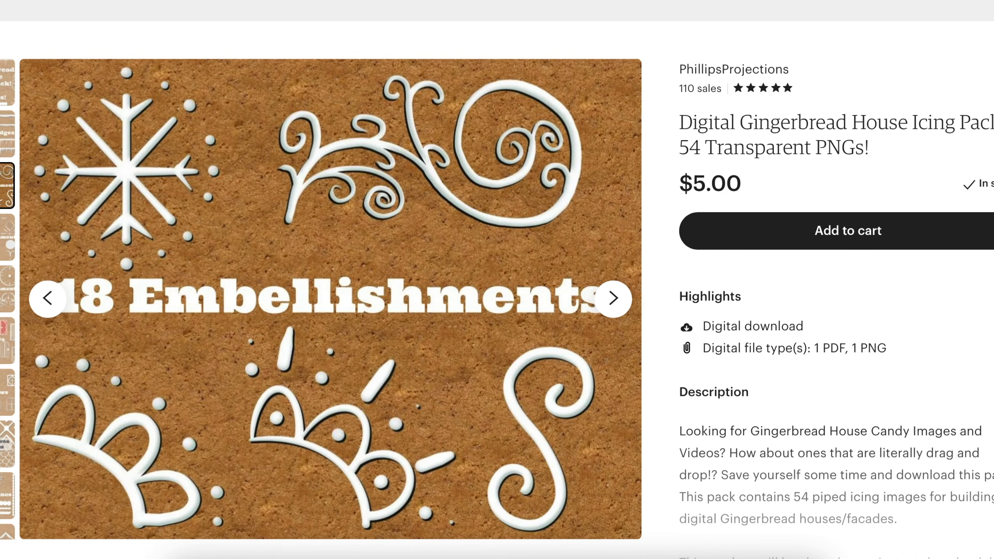
pyautogui.click(4, 235)
pyautogui.click(5, 341)
pyautogui.click(5, 444)
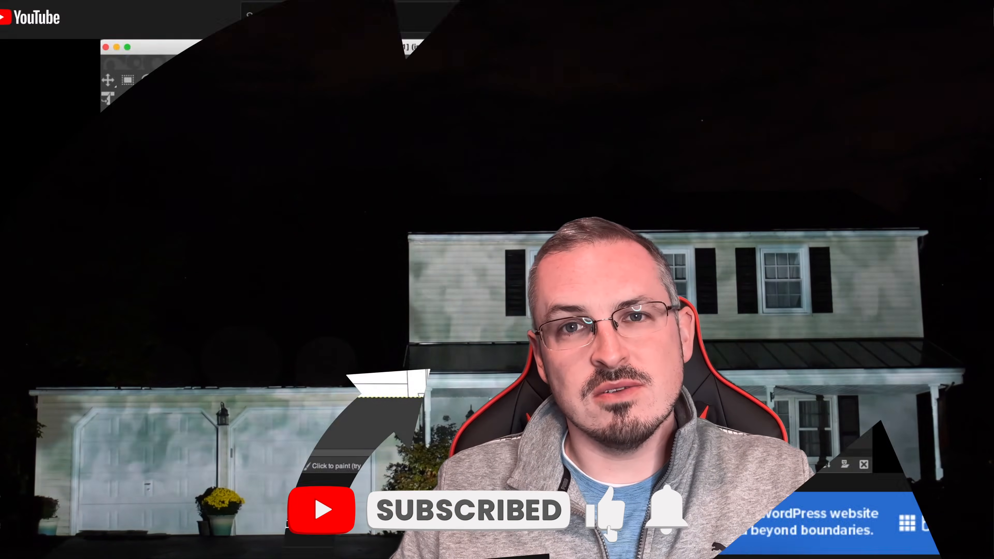
# - Like the GIMP projection mapping masks video and subscribe to the Phillips' Projections channel with notifications set to All
pyautogui.scroll(-2, 497, 274)
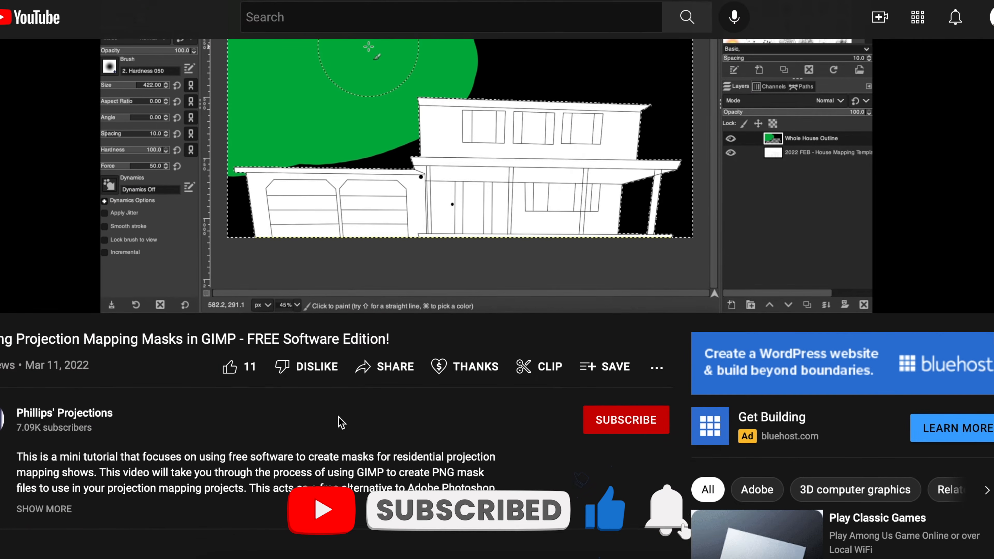
pyautogui.click(252, 372)
pyautogui.click(606, 423)
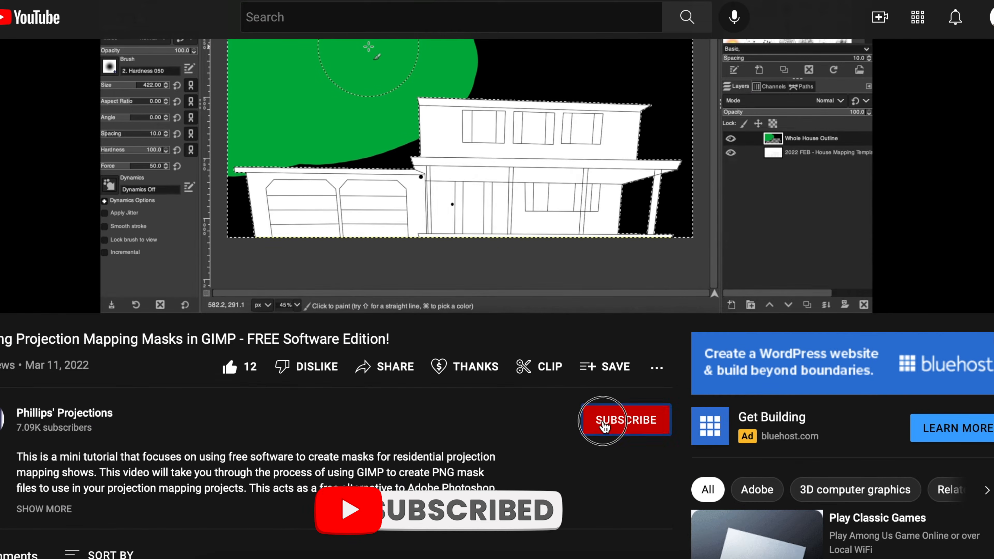
pyautogui.click(657, 420)
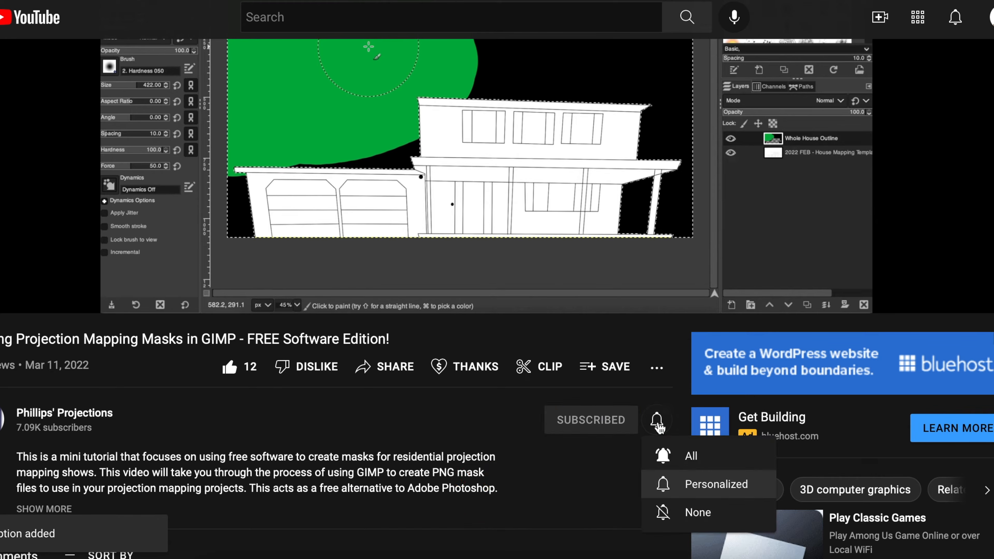
pyautogui.click(685, 458)
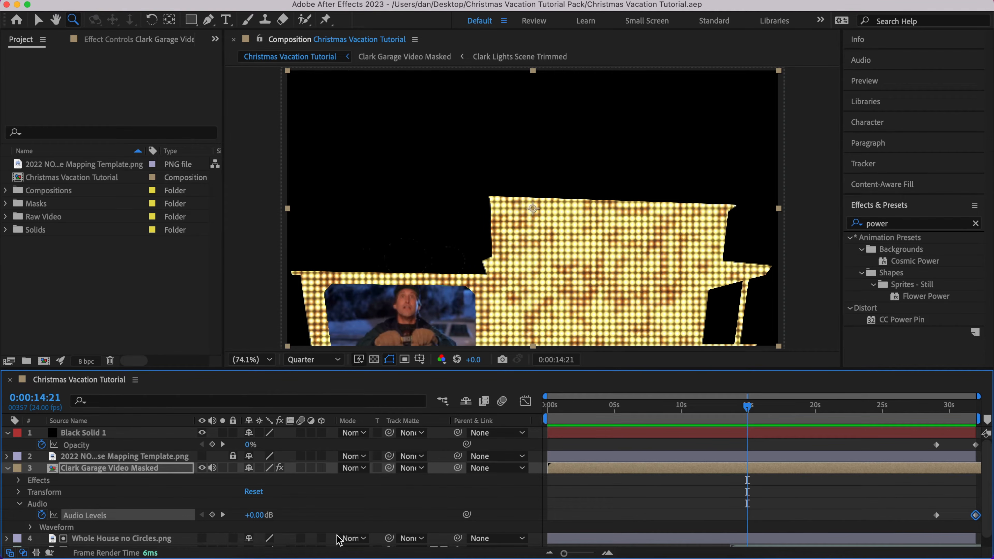
# - Import Hanging Griswald.mp4 from the Christmas Vacation Tutorial folder into the After Effects project
pyautogui.click(251, 557)
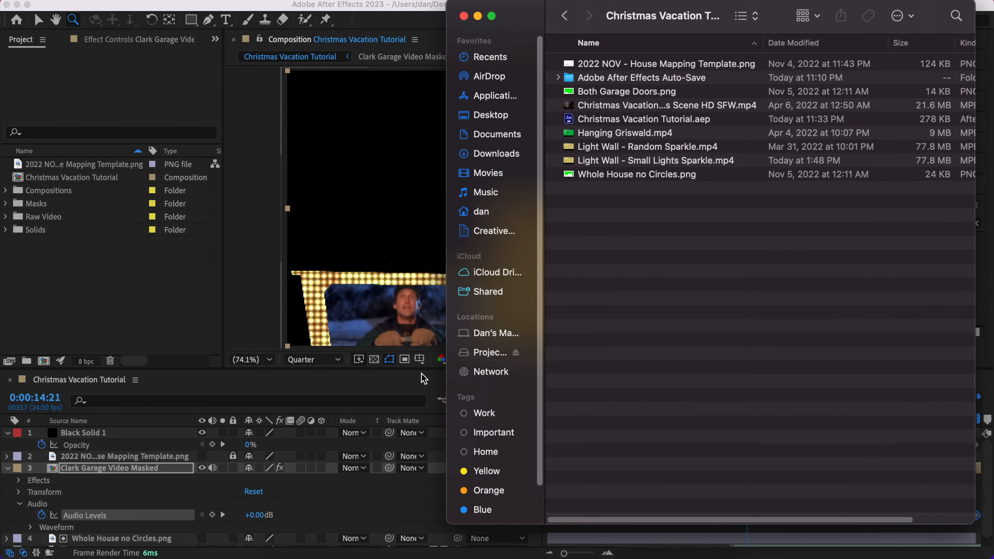
pyautogui.click(632, 134)
pyautogui.moveTo(642, 137); pyautogui.dragTo(111, 304)
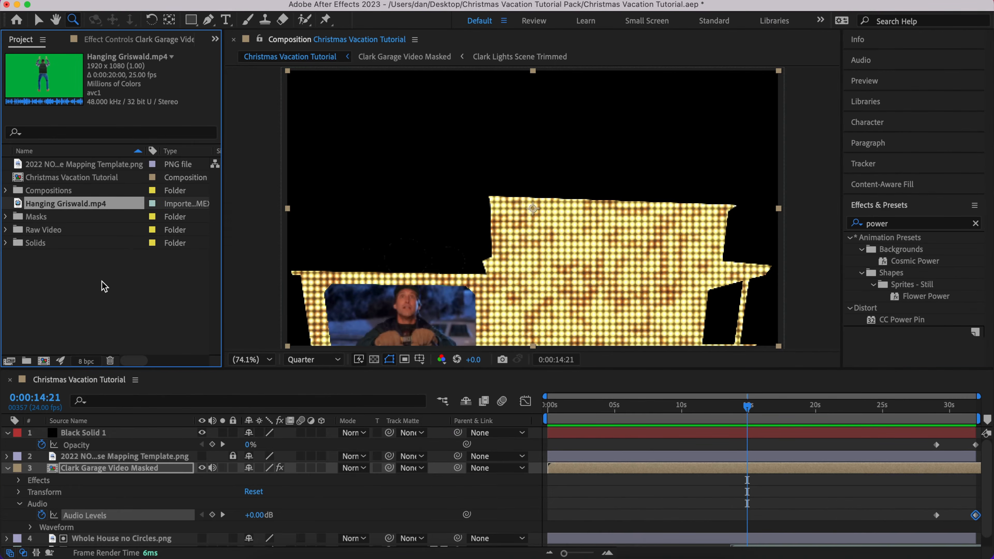
# - Create a project folder named Green Screen and move Hanging Griswald.mp4 into it
pyautogui.rightClick(85, 273)
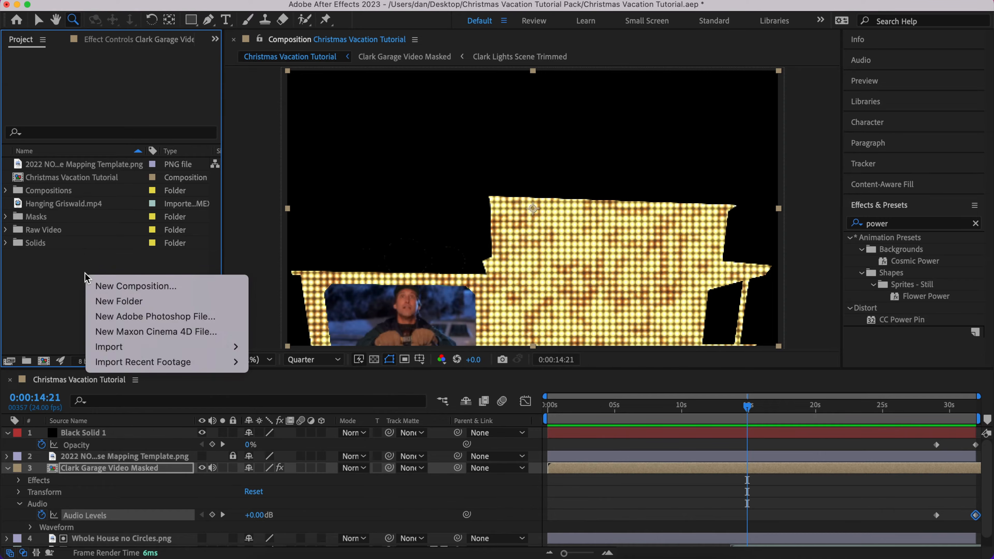
pyautogui.click(103, 300)
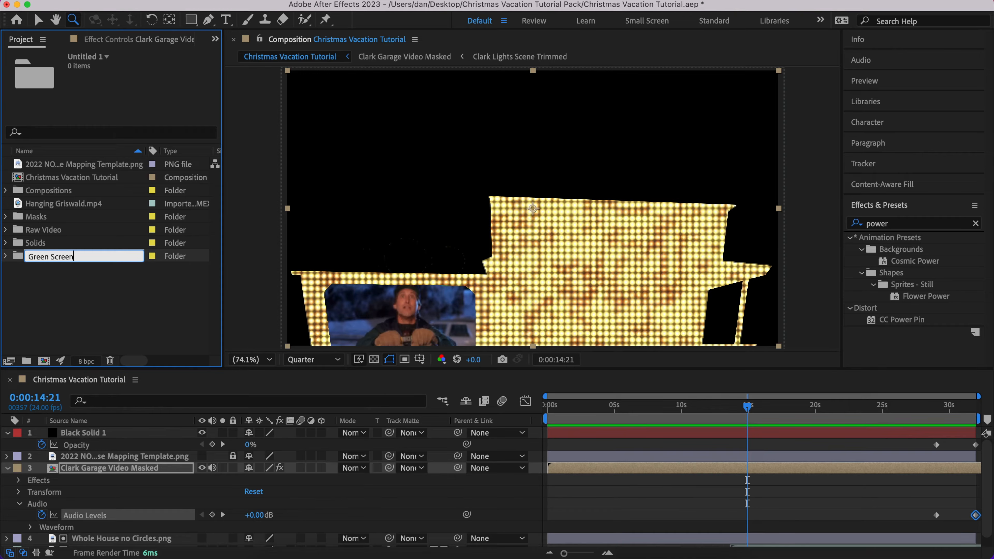
pyautogui.press('Return')
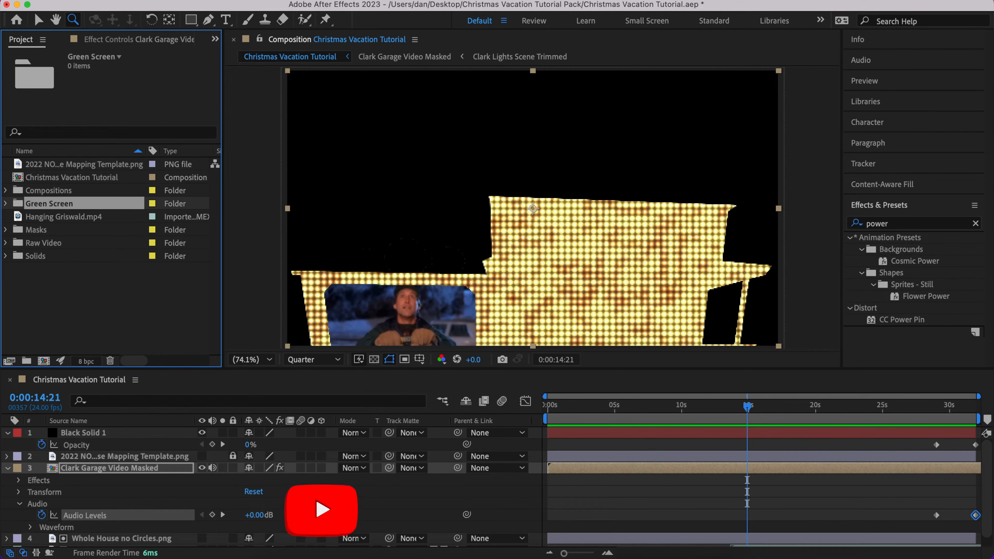
pyautogui.click(74, 221)
pyautogui.moveTo(60, 225); pyautogui.dragTo(64, 206)
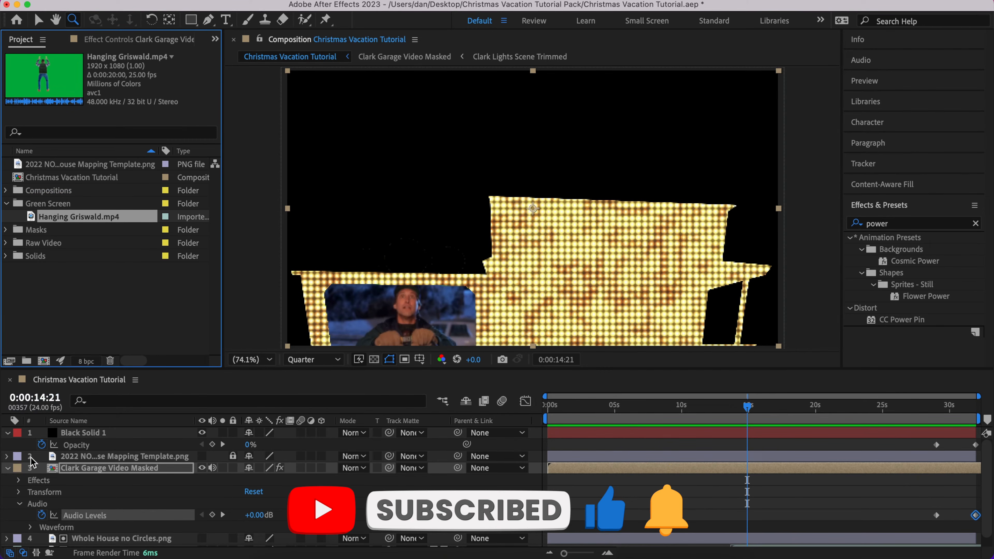
# - Collapse the properties of the Clark Garage Video Masked and Black Solid 1 layers and clear the layer selection
pyautogui.click(7, 469)
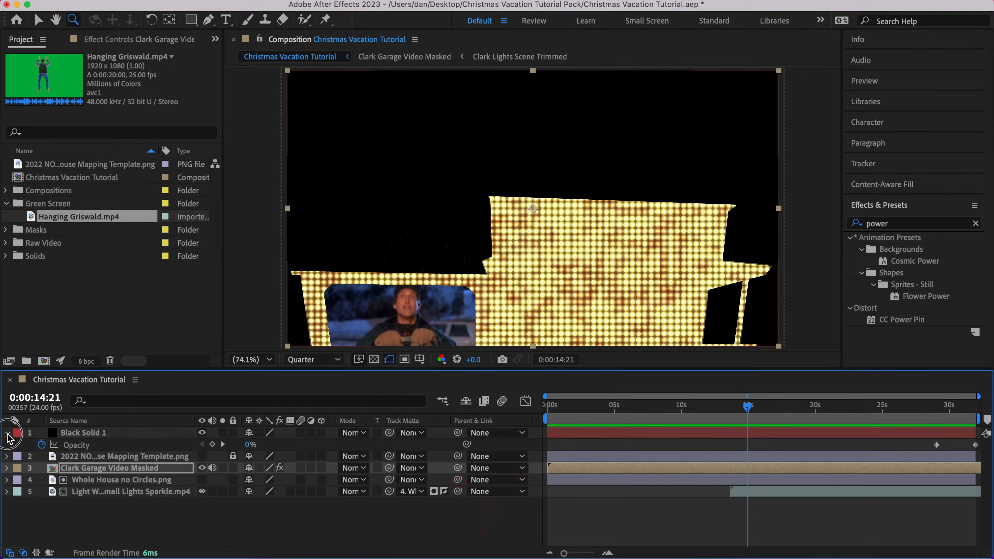
pyautogui.click(7, 433)
pyautogui.click(85, 506)
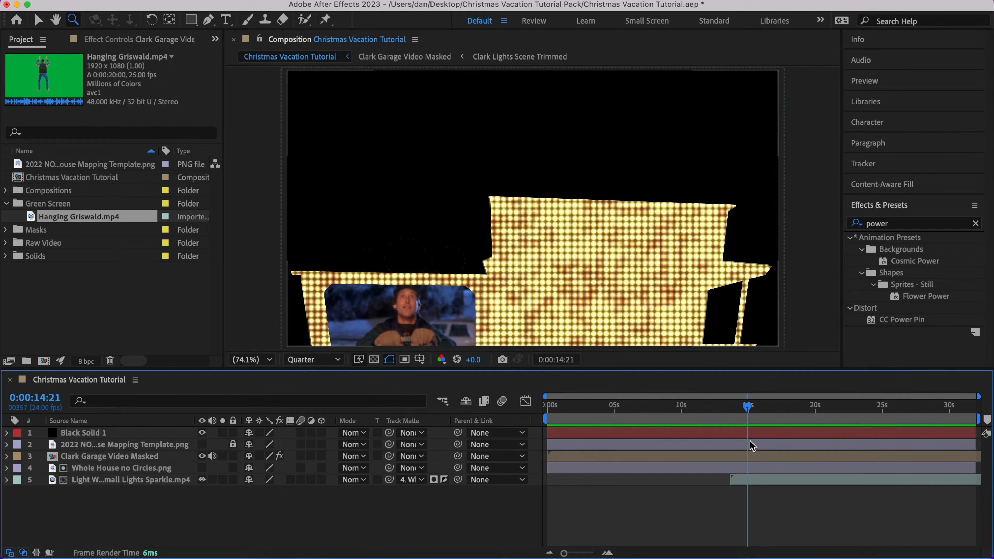
# - Place Hanging Griswald.mp4 directly beneath the Clark Garage Video Masked layer, starting at 0:00:13:16 with the light wall video
pyautogui.click(748, 408)
pyautogui.moveTo(748, 407); pyautogui.dragTo(741, 407)
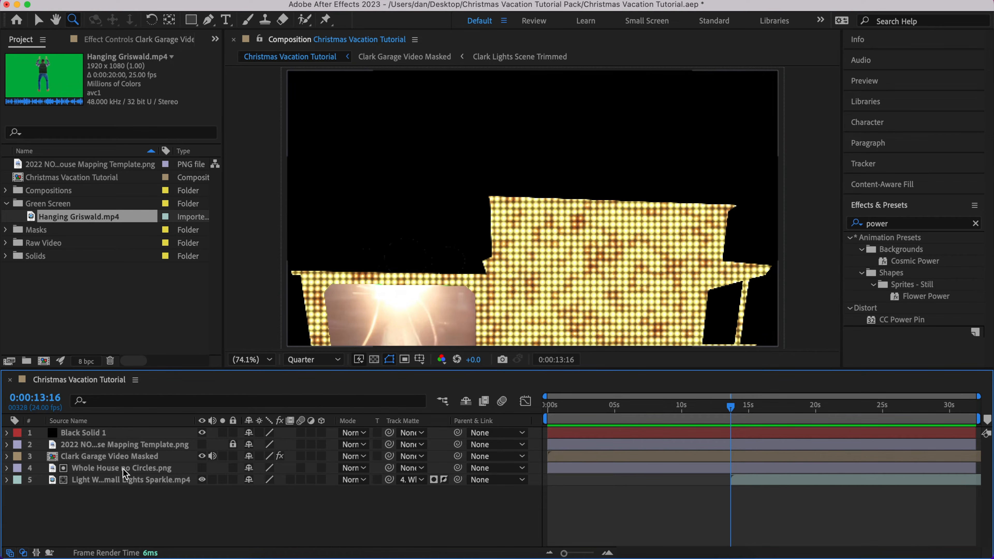
pyautogui.moveTo(107, 222); pyautogui.dragTo(798, 466)
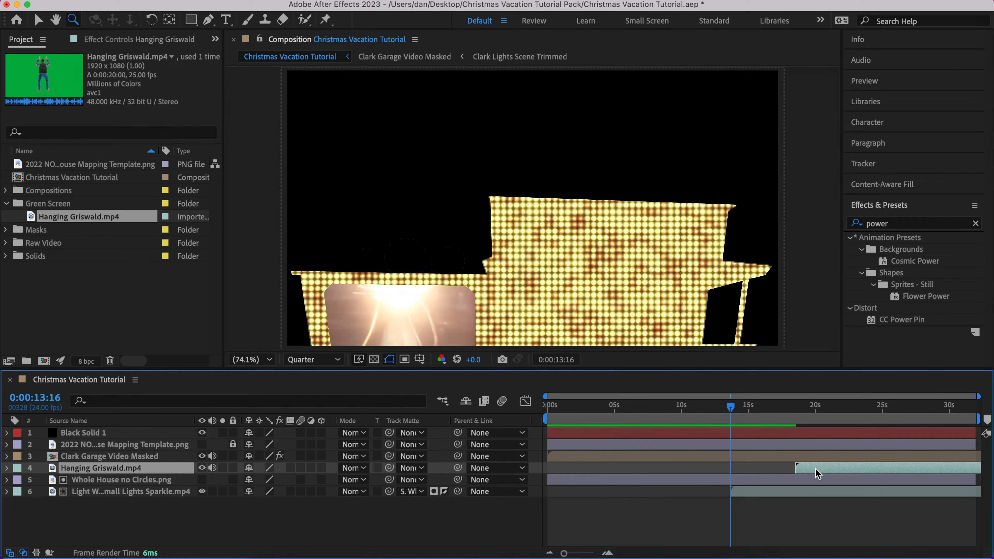
pyautogui.moveTo(816, 469); pyautogui.dragTo(764, 476)
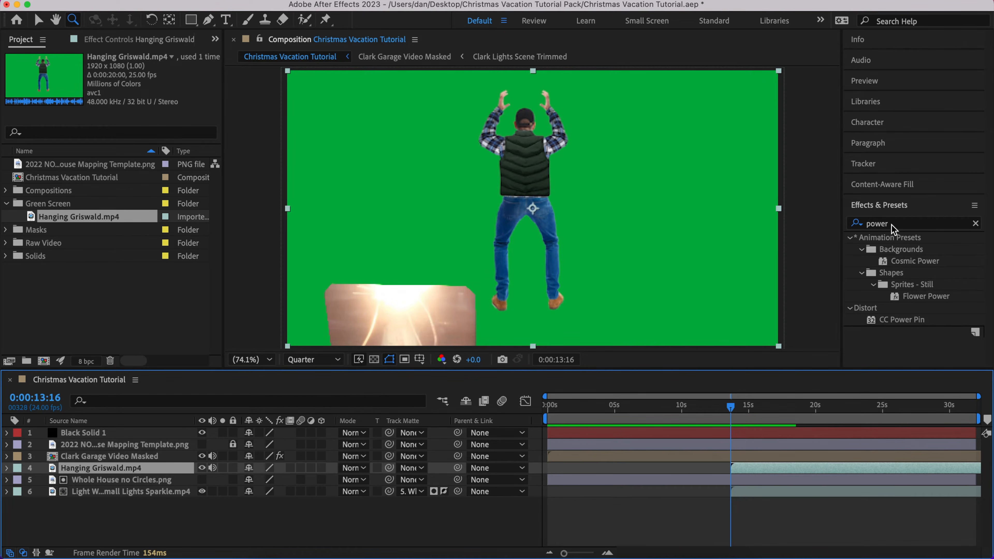
# - Find the Linear Color Key effect and apply it to the Hanging Griswald.mp4 layer
pyautogui.click(910, 224)
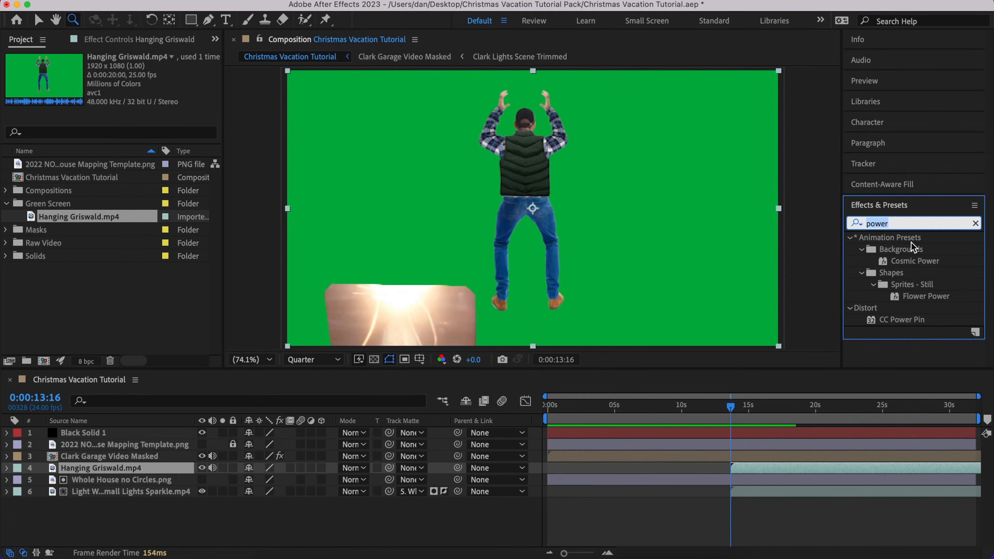
pyautogui.write('key')
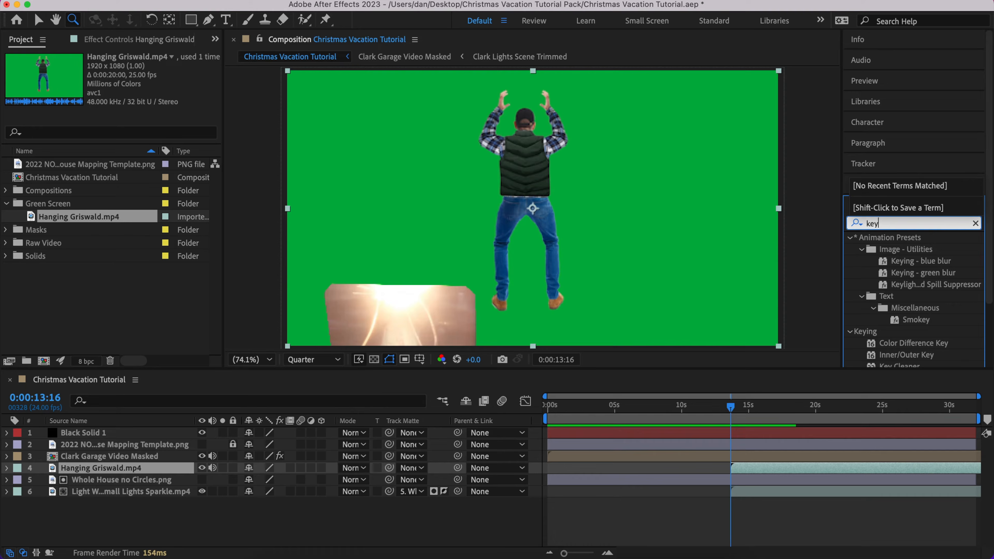
pyautogui.scroll(-4, 919, 316)
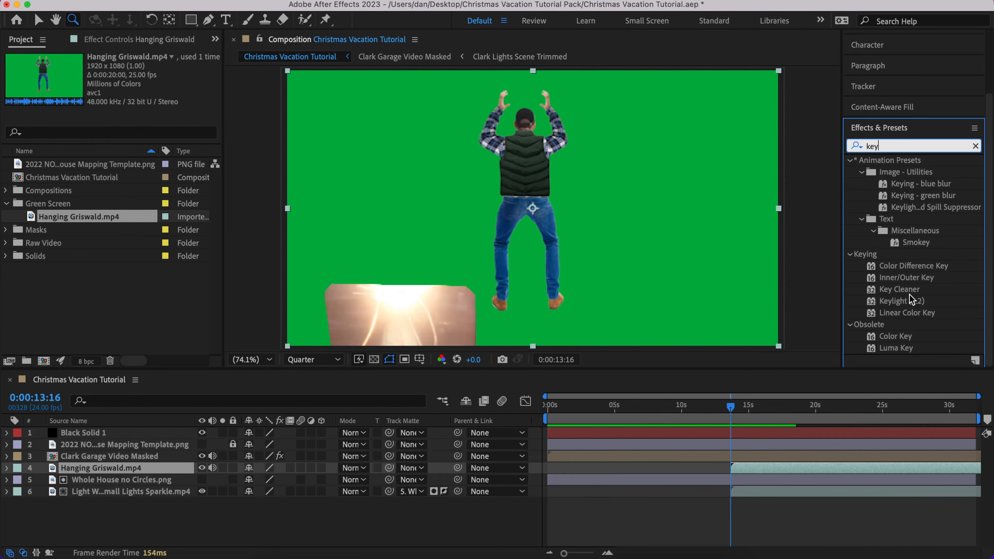
pyautogui.click(909, 314)
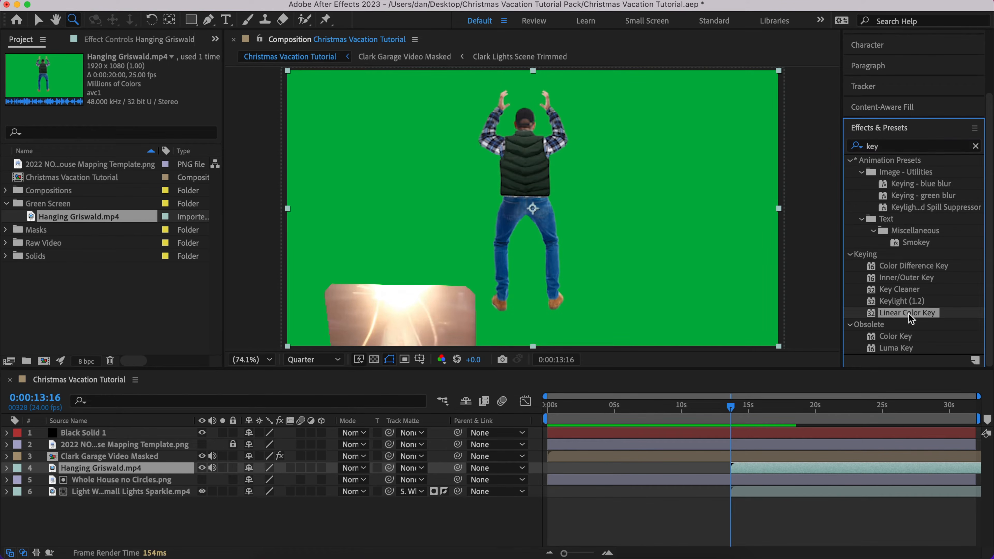
pyautogui.moveTo(915, 317); pyautogui.dragTo(144, 468)
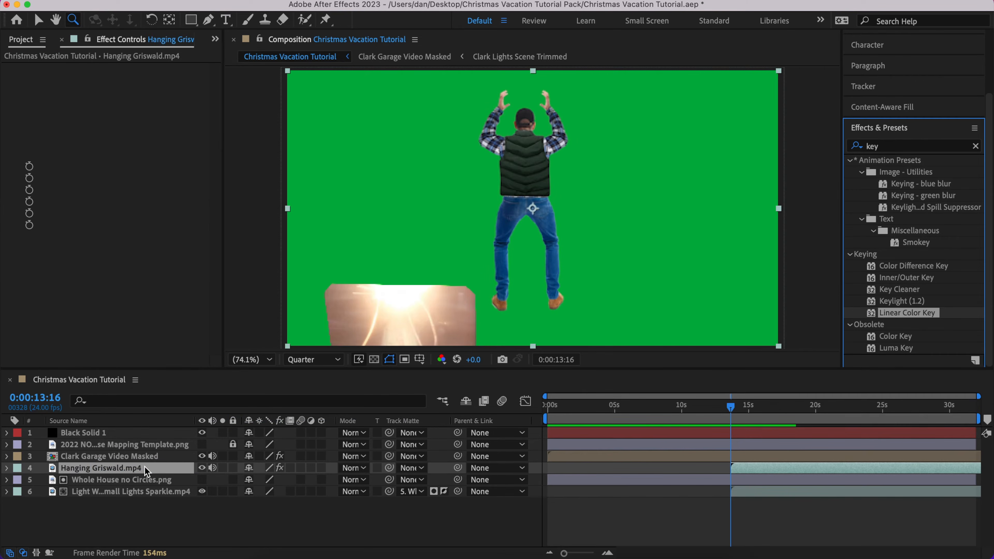
# - Sample the green background of the Hanging Griswald.mp4 clip as the Linear Color Key's Key Color
pyautogui.press('v')
pyautogui.click(149, 180)
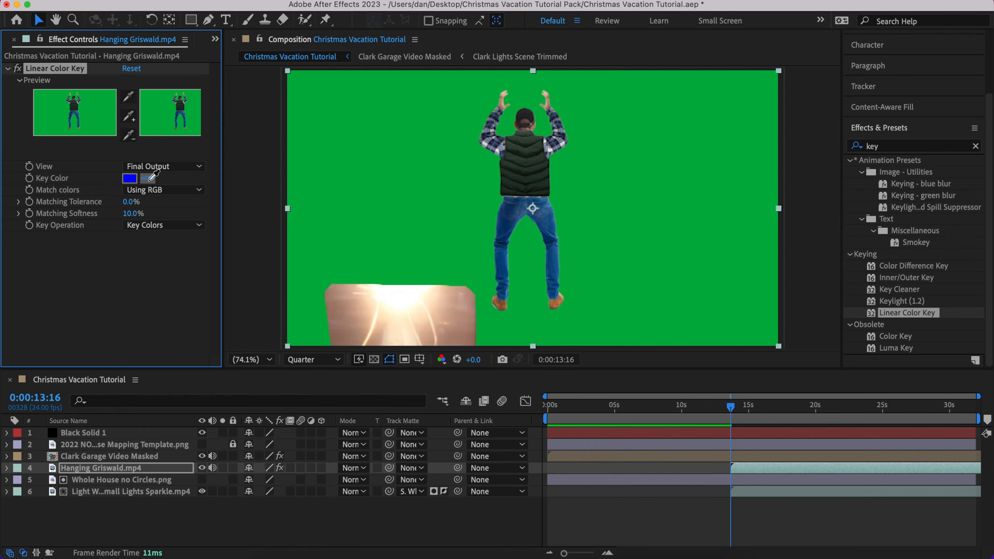
pyautogui.click(354, 172)
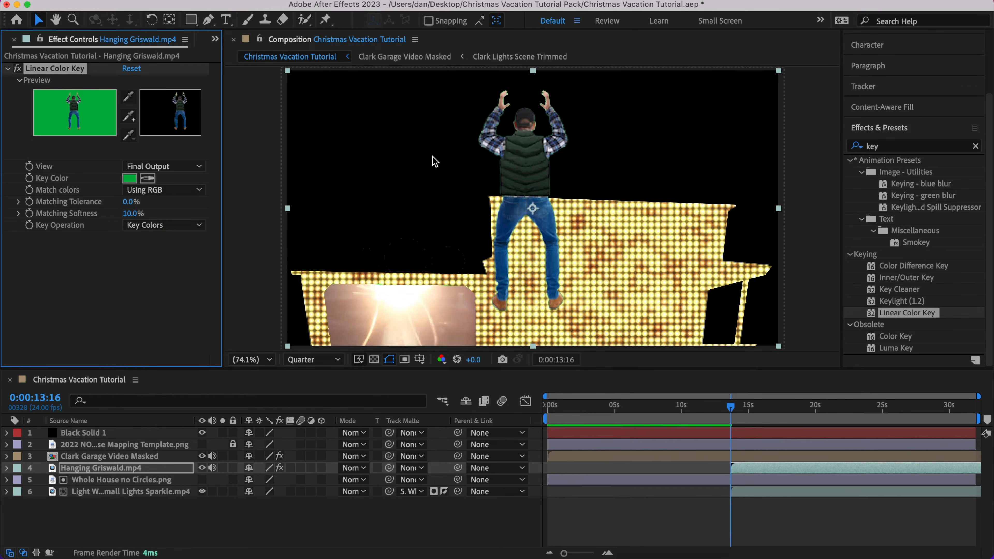
# - Try a Linear Color Key Matching Tolerance of 15%, and reduce it to 8%
pyautogui.click(129, 202)
pyautogui.moveTo(129, 201); pyautogui.dragTo(140, 201)
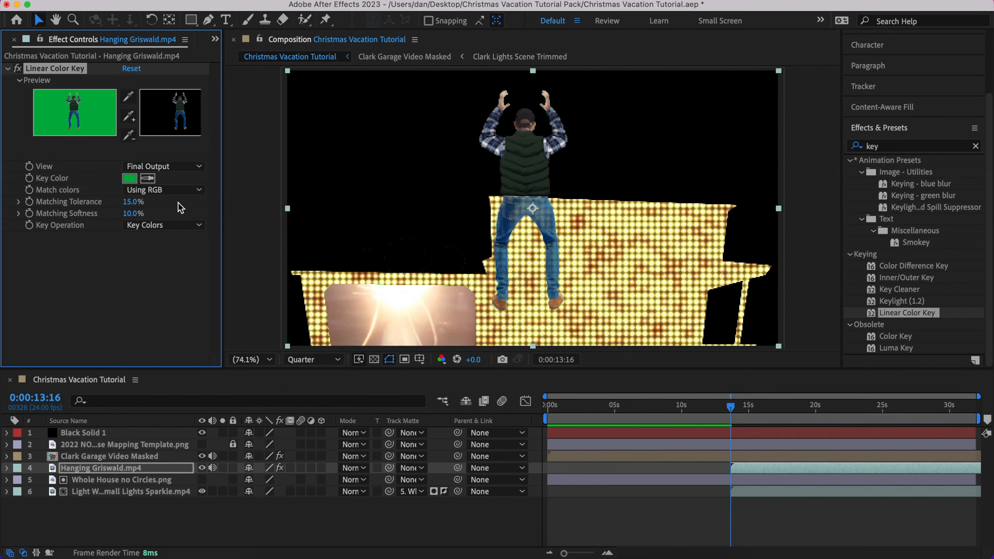
pyautogui.moveTo(132, 202); pyautogui.dragTo(126, 203)
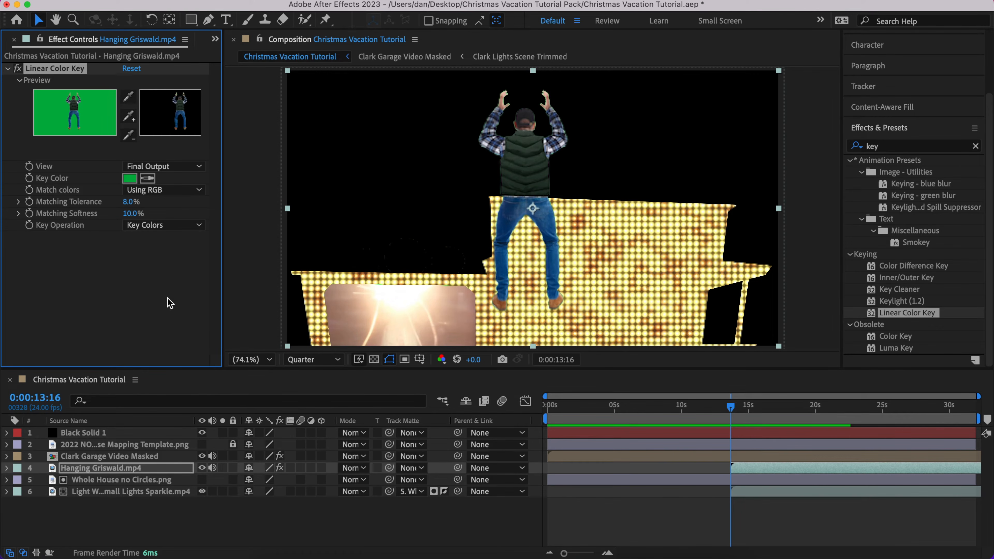
# - Set the preview resolution to Full and add the green fringe along the plaid sleeve's edge to the keyed color range
pyautogui.click(337, 360)
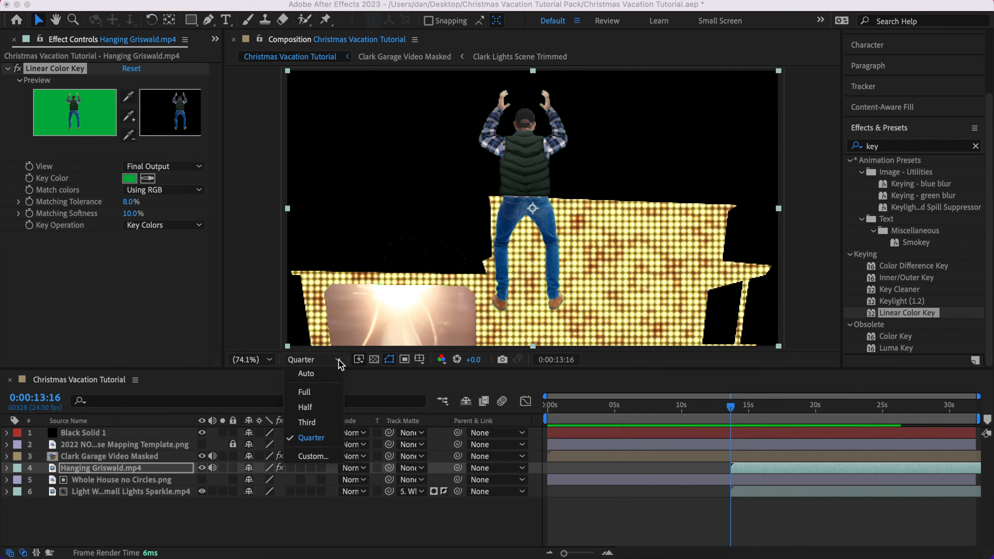
pyautogui.click(313, 393)
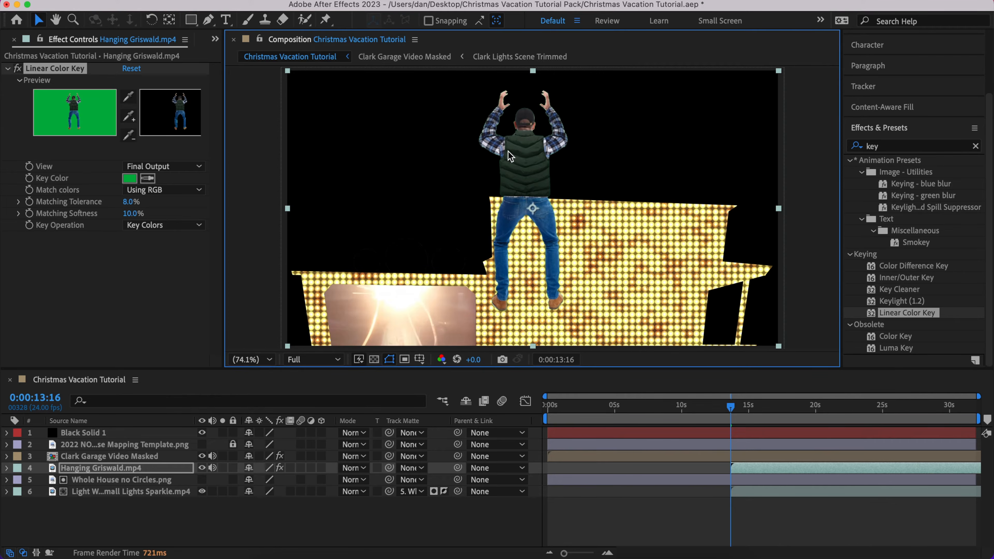
pyautogui.scroll(10, 563, 113)
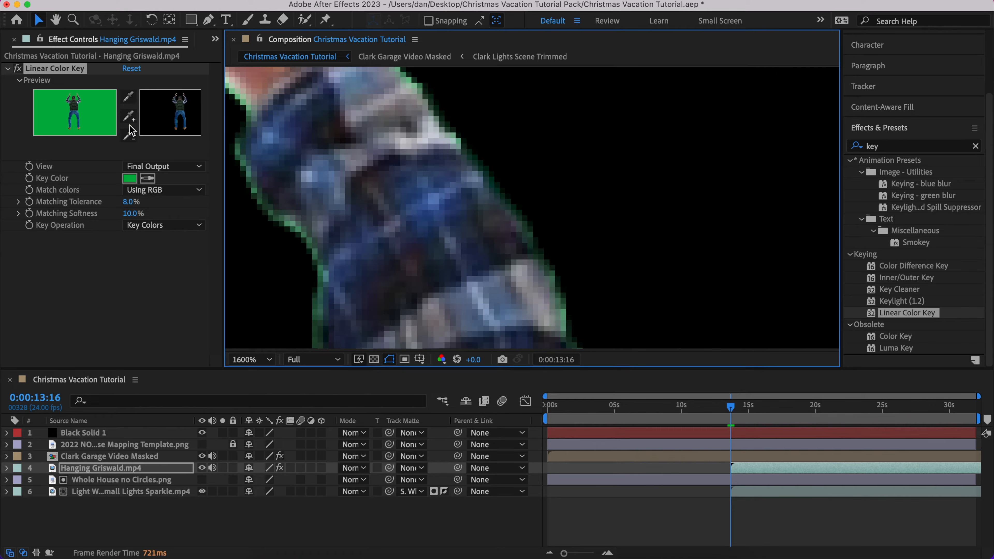
pyautogui.click(132, 98)
pyautogui.click(136, 117)
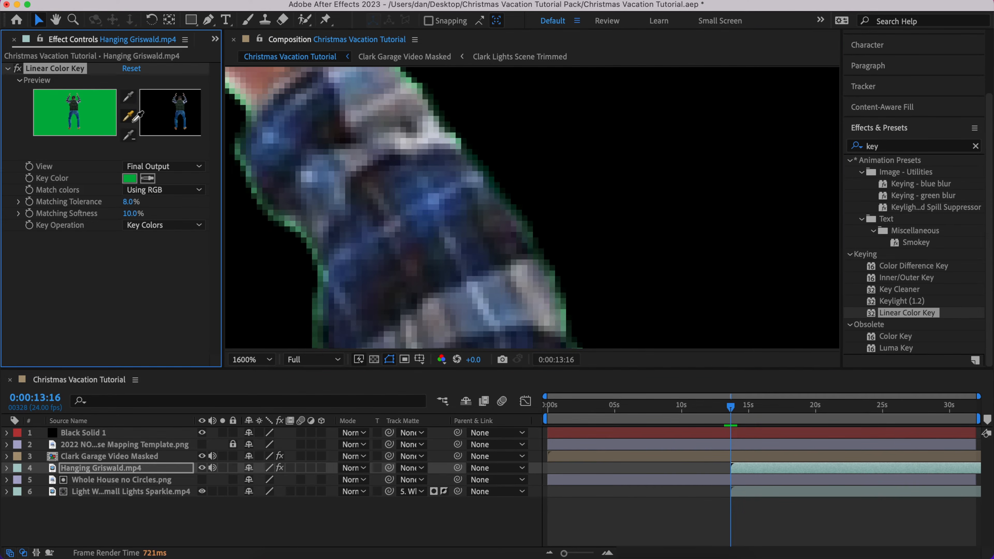
pyautogui.click(316, 307)
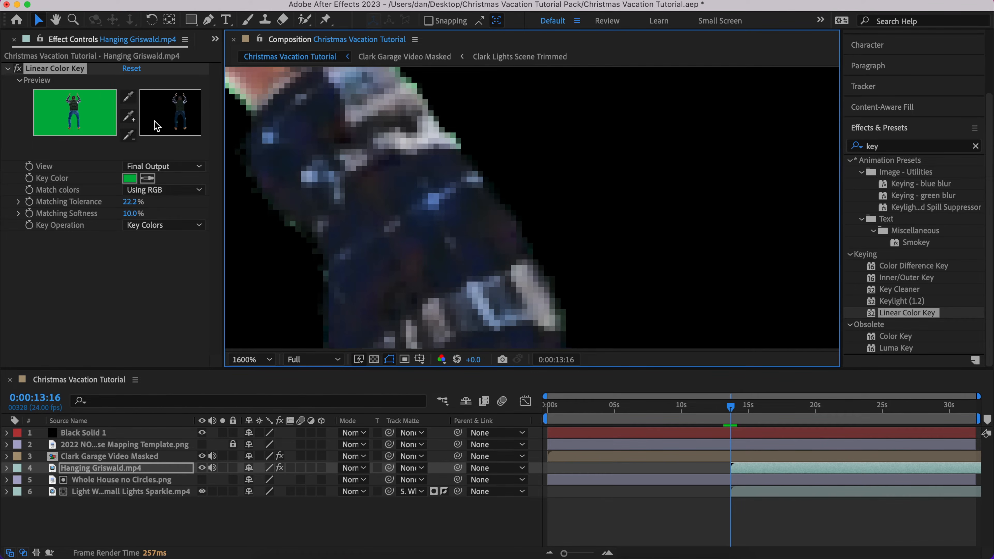
# - Fit the whole composition in view and set the Linear Color Key's Matching Tolerance to 8.2%
pyautogui.scroll(-2, 307, 184)
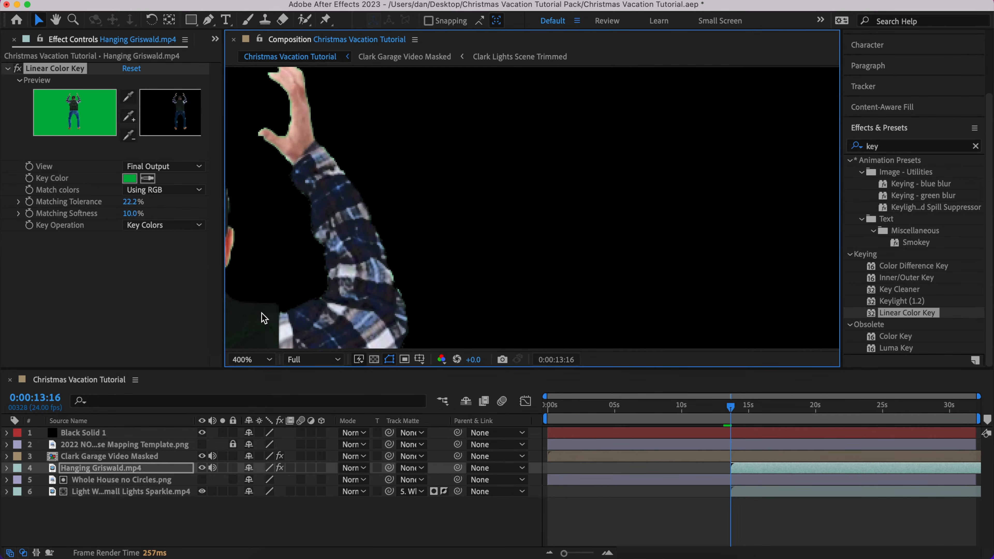
pyautogui.scroll(-2, 255, 298)
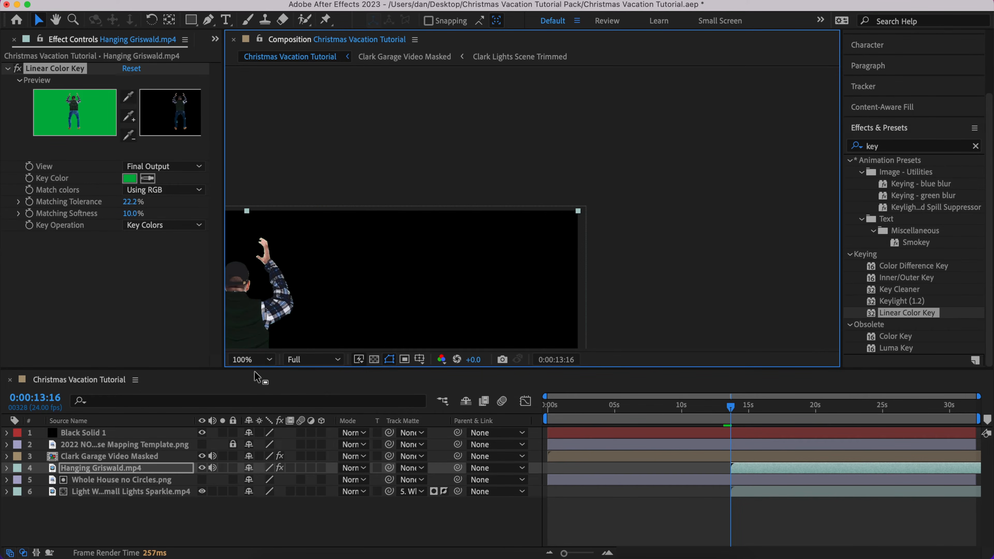
pyautogui.click(252, 360)
pyautogui.click(267, 115)
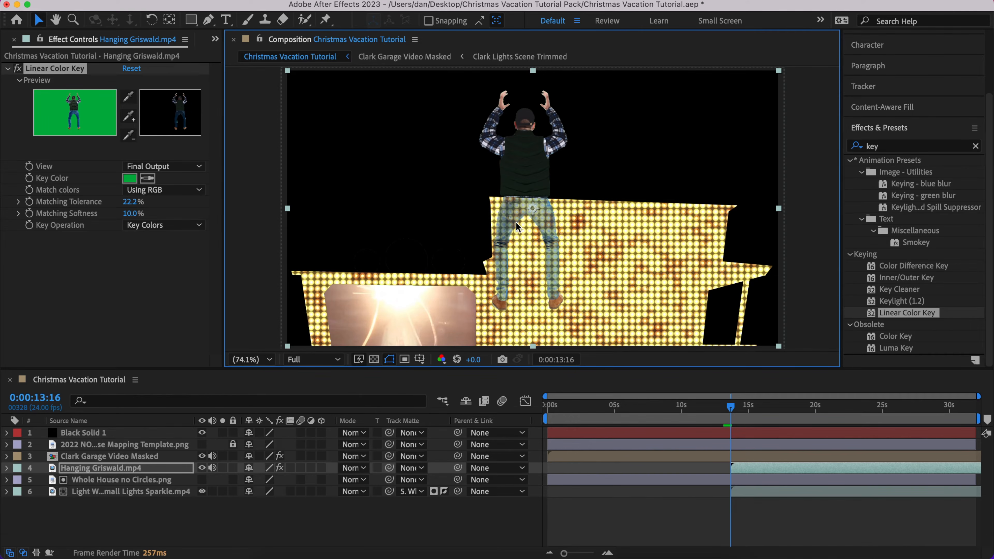
pyautogui.click(133, 202)
pyautogui.moveTo(133, 202); pyautogui.dragTo(125, 204)
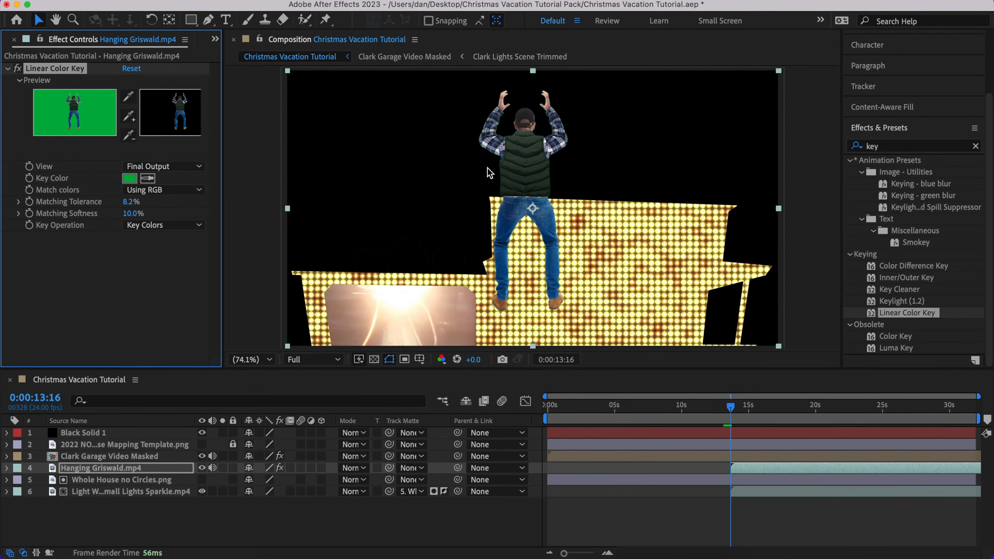